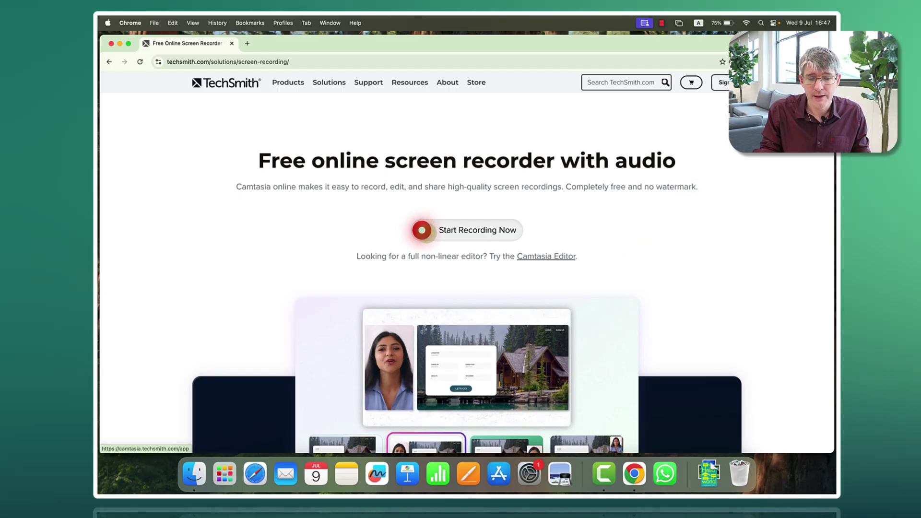
# Launch the free online screen recorder and sign in with Google to open a new Untitled 1920x1080 project
pyautogui.click(477, 230)
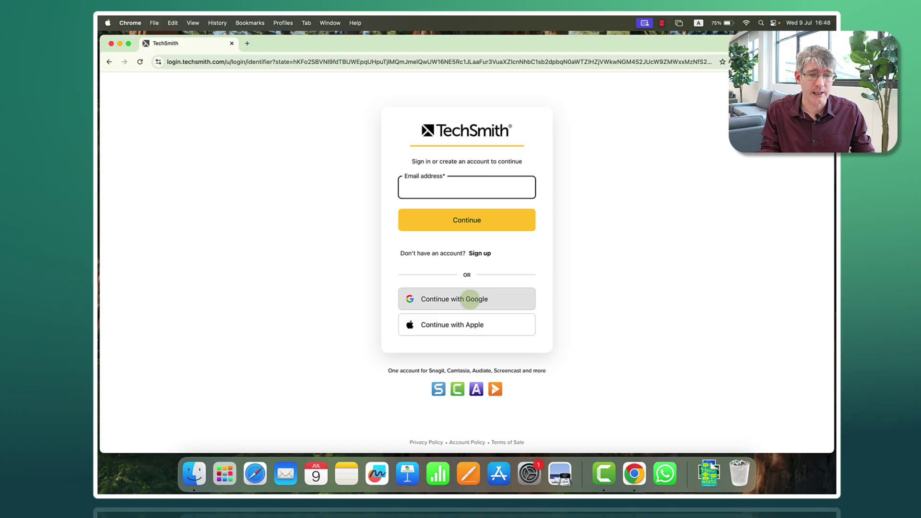
pyautogui.click(470, 299)
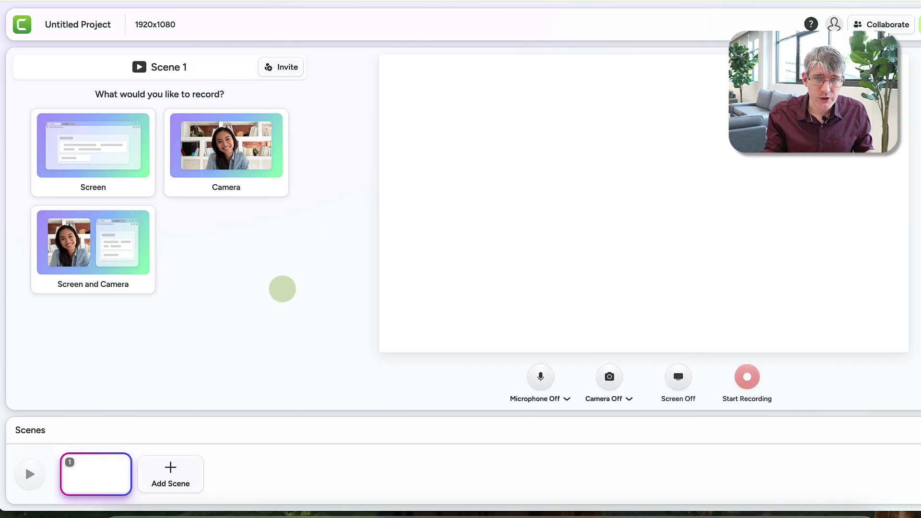
# Abandon screen sharing and set Scene 1 to record from the camera only
pyautogui.click(101, 160)
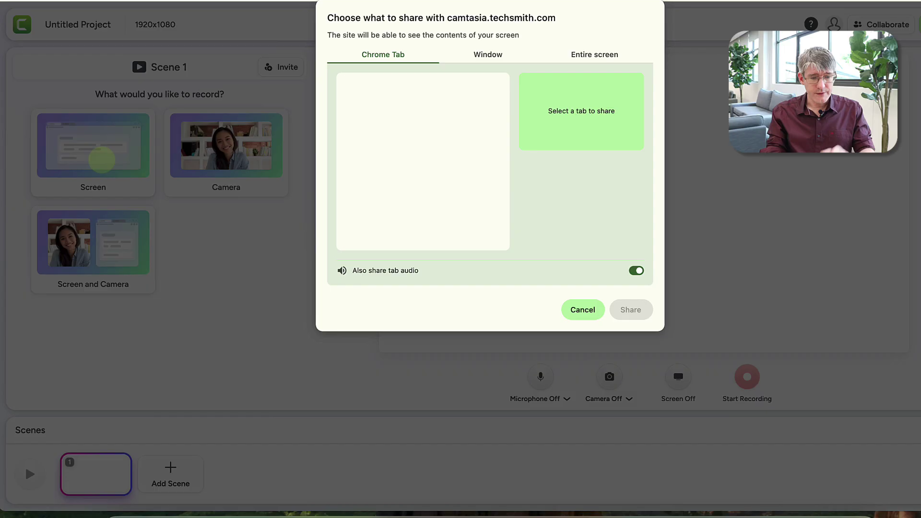
pyautogui.click(583, 310)
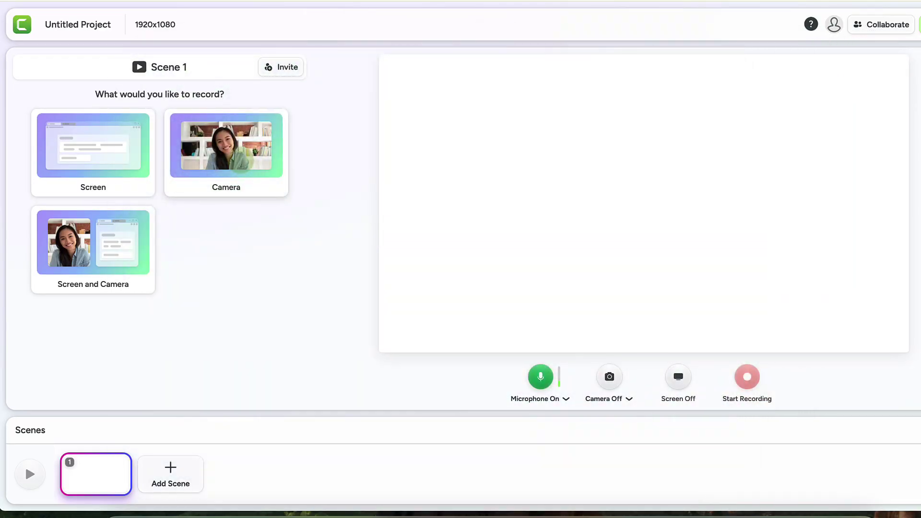
pyautogui.click(242, 161)
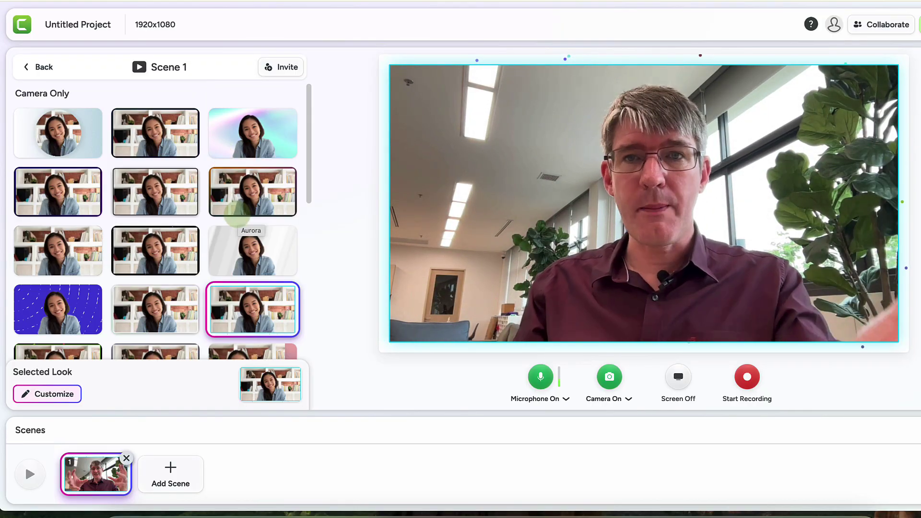
# Compare the dark-framed, aurora and plain white camera looks, then apply the dotted-border look
pyautogui.click(153, 132)
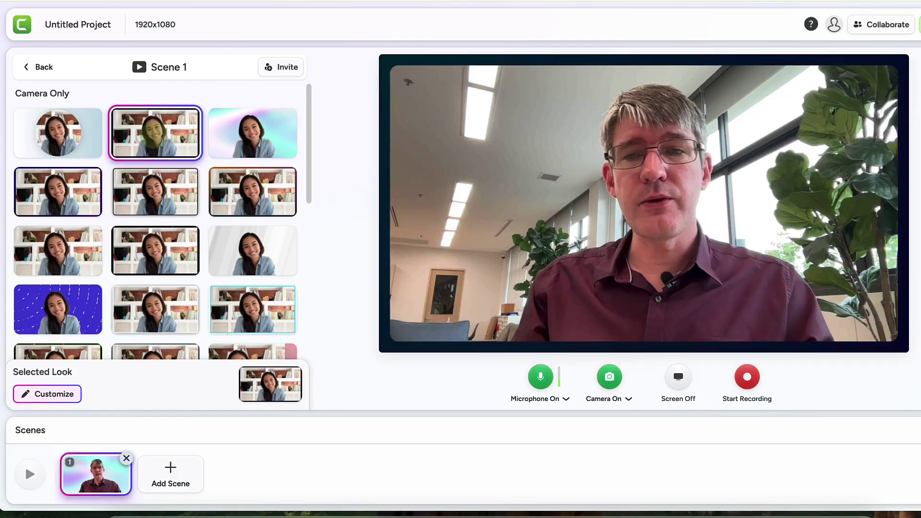
pyautogui.click(236, 130)
pyautogui.click(254, 238)
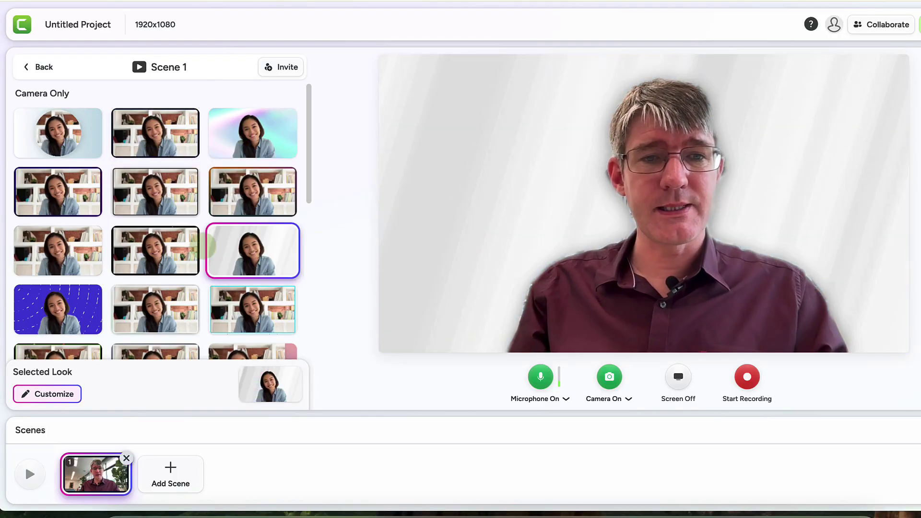
pyautogui.click(168, 245)
pyautogui.click(154, 176)
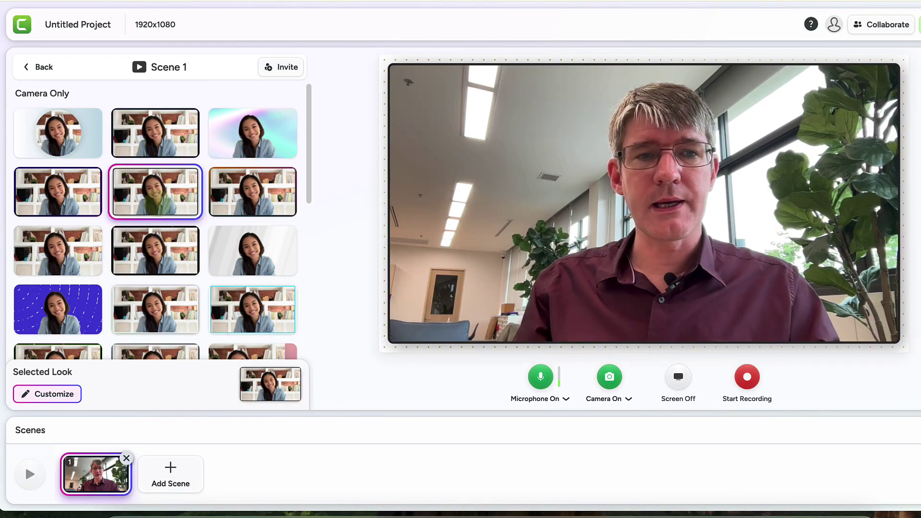
# Customize the look with a lavender gradient background, a new camera size and position, and a circle mask
pyautogui.click(58, 393)
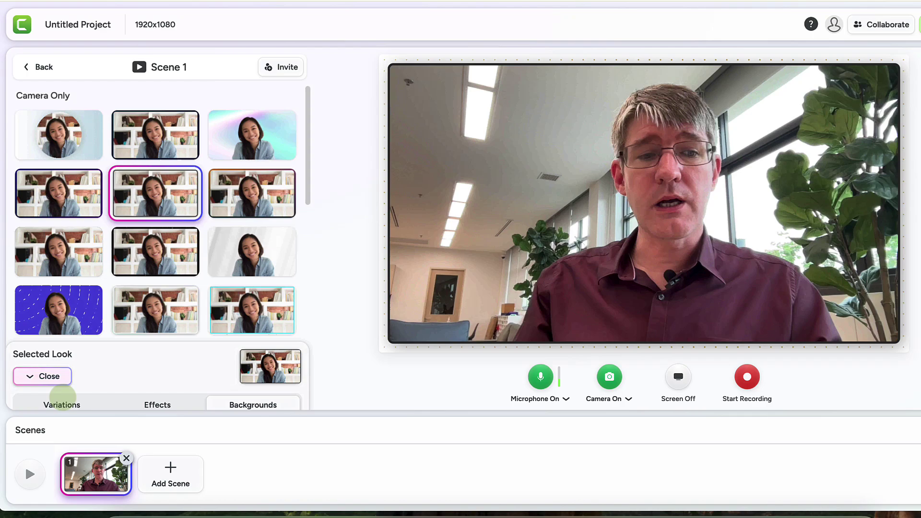
pyautogui.click(144, 192)
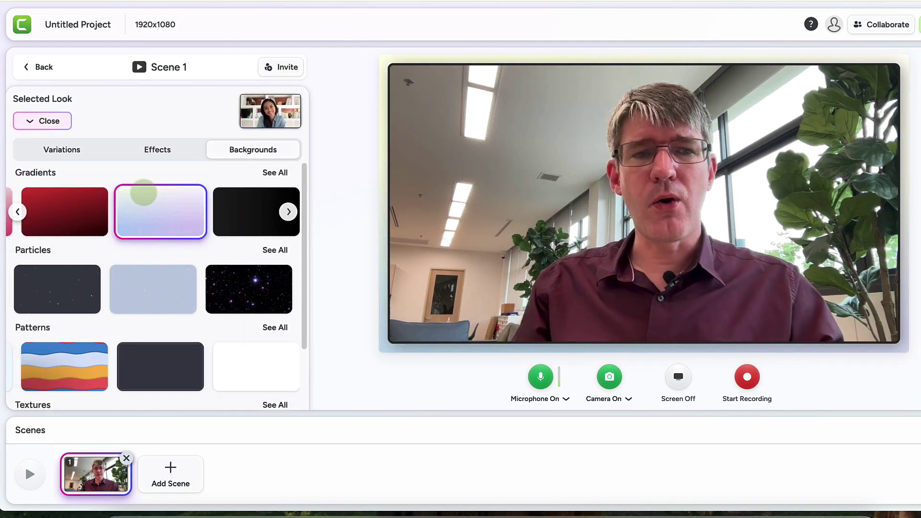
pyautogui.click(78, 149)
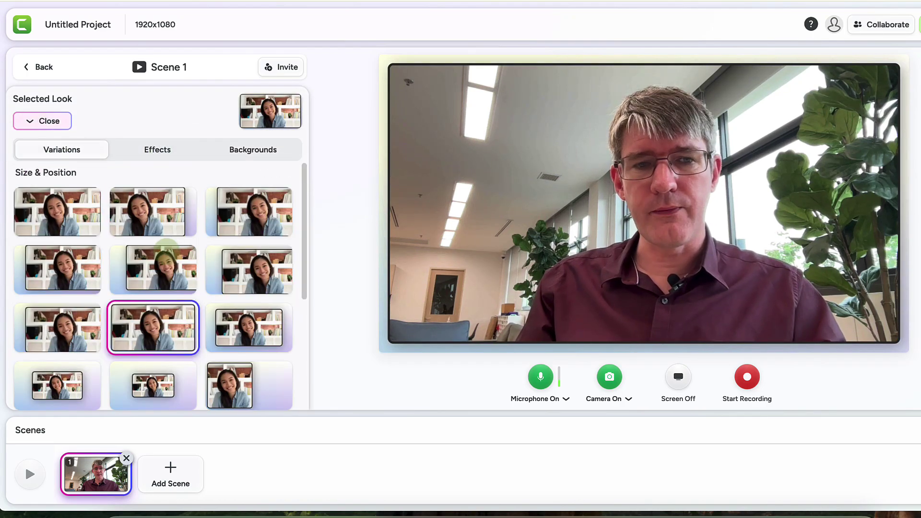
pyautogui.click(165, 249)
pyautogui.click(173, 149)
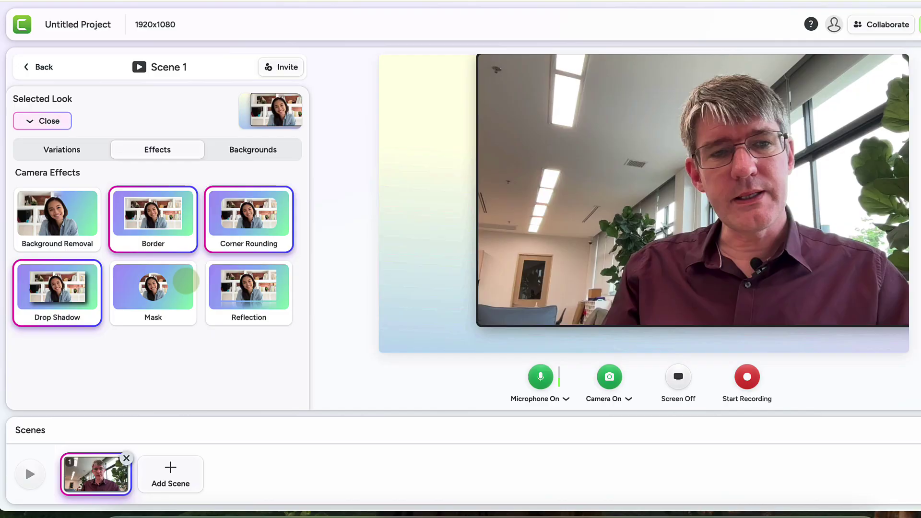
pyautogui.click(166, 298)
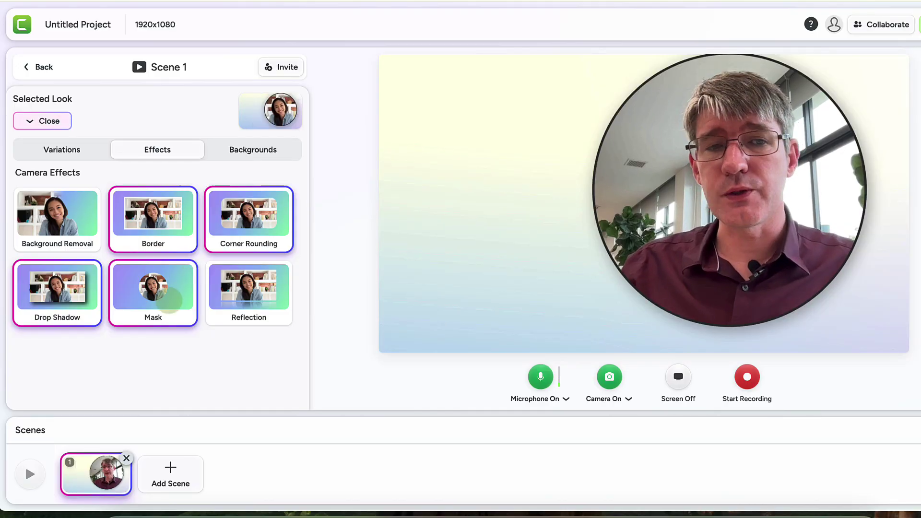
pyautogui.click(44, 121)
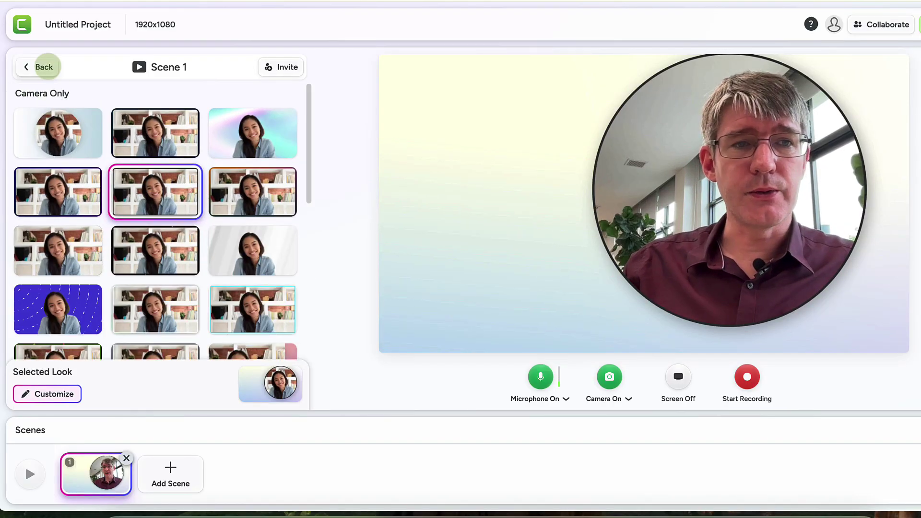
# Switch Scene 1 to Screen and Camera recording and pick the entire screen in the share dialog
pyautogui.click(47, 66)
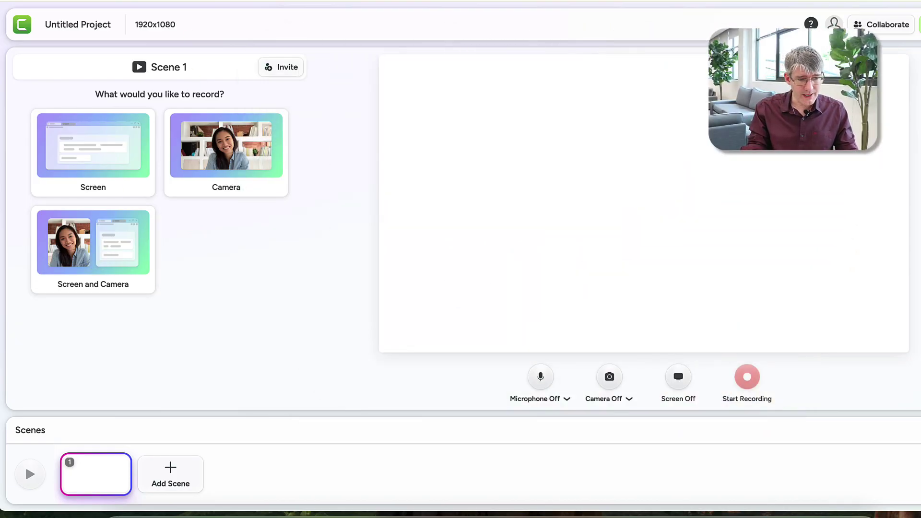
pyautogui.click(106, 244)
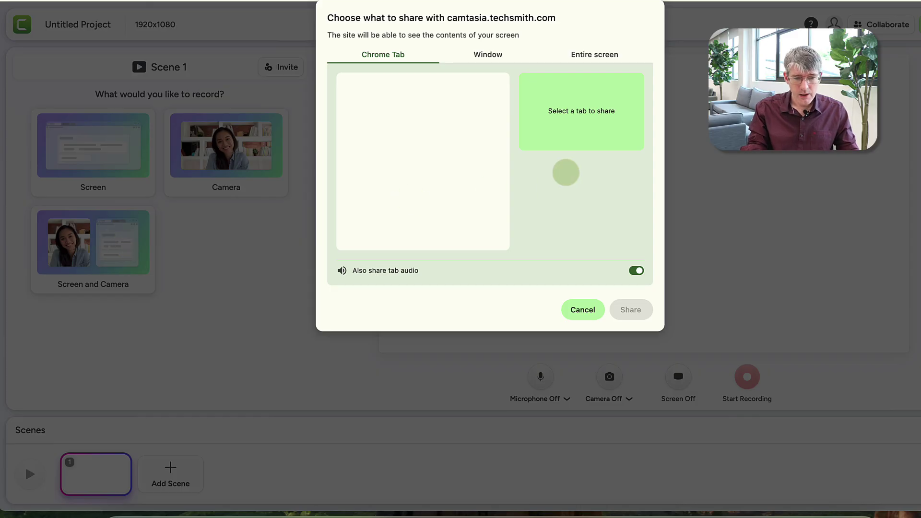
pyautogui.click(595, 53)
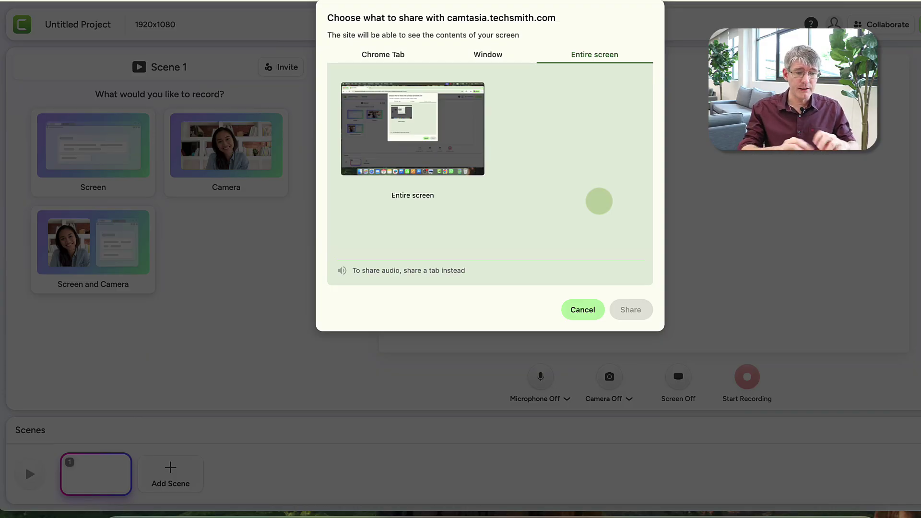
pyautogui.click(437, 133)
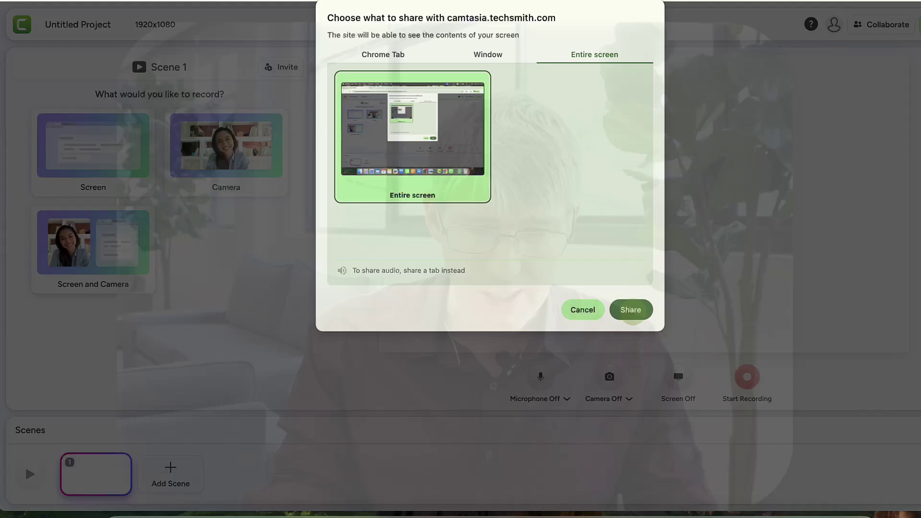
# Share the entire screen and apply the third Screen Focused gradient look with the camera bottom-right
pyautogui.click(631, 310)
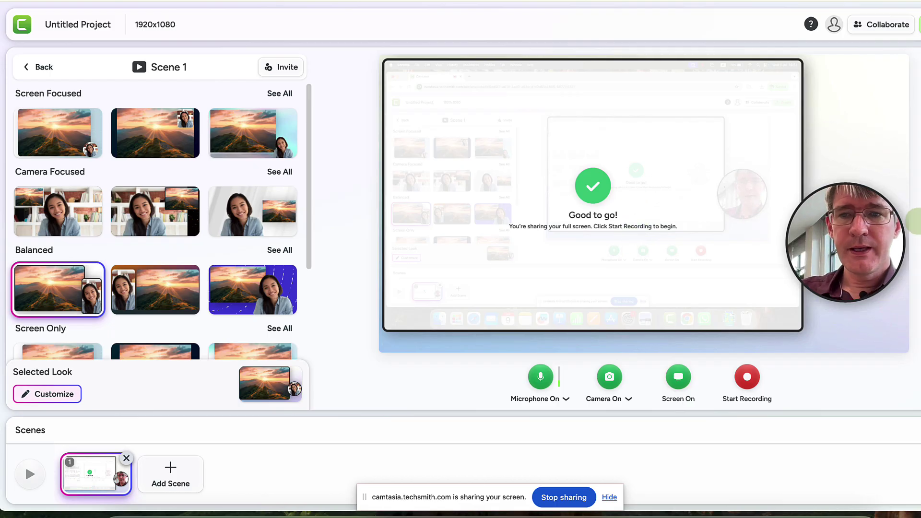
pyautogui.click(853, 228)
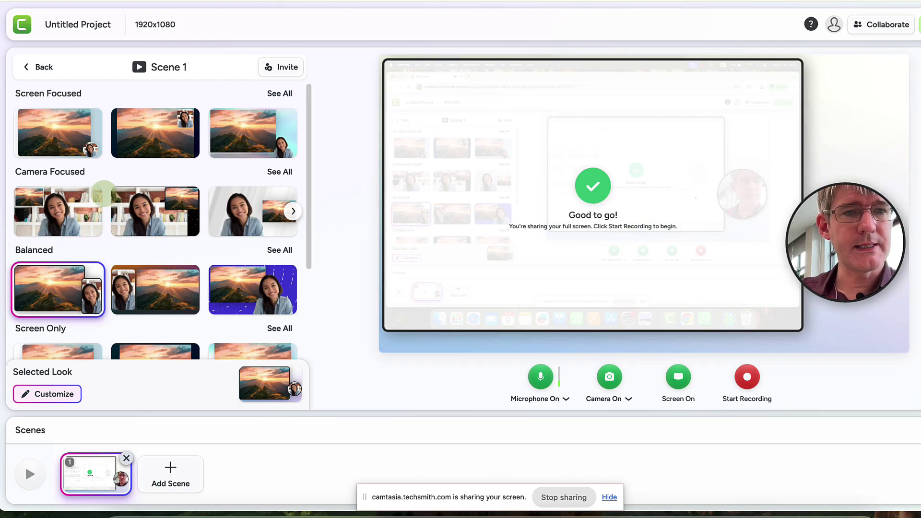
pyautogui.click(72, 137)
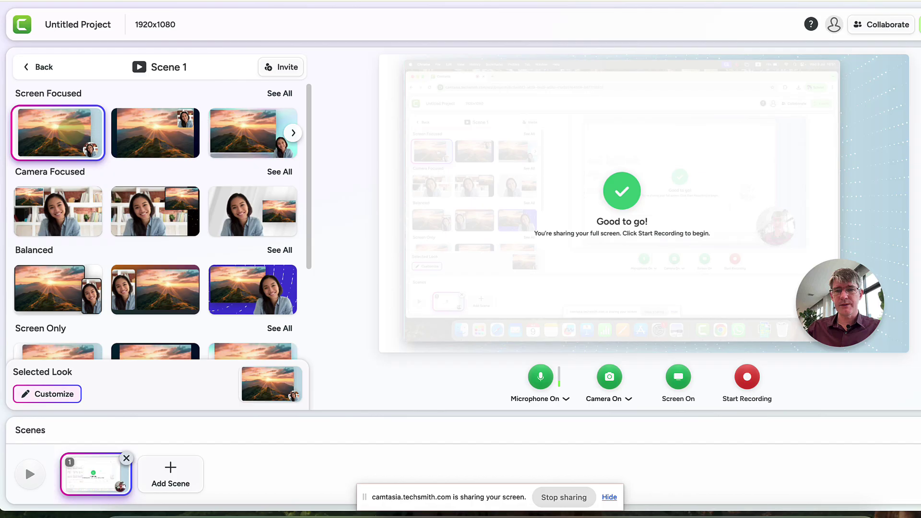
pyautogui.click(154, 125)
pyautogui.click(246, 125)
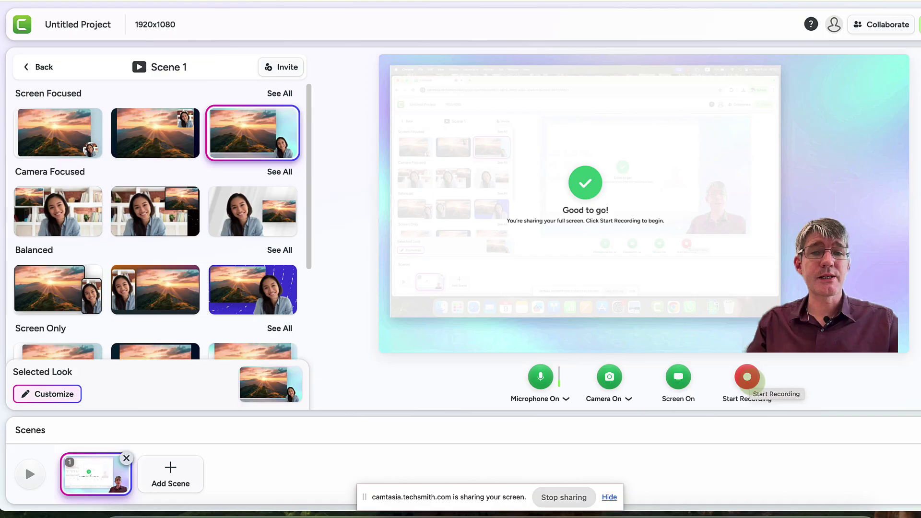
# Start the screen-and-camera recording and let the 5-second countdown finish
pyautogui.click(747, 377)
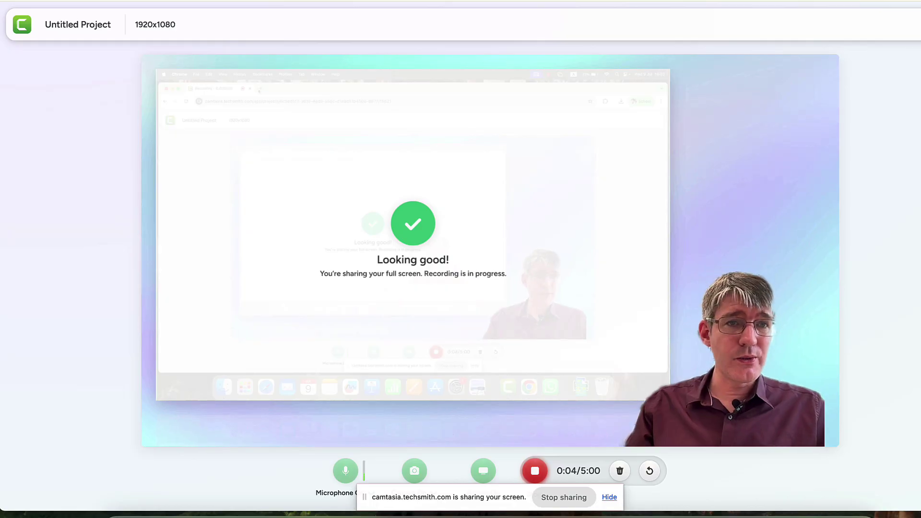
# In a new browser tab, ask Gemini 'Tell me about camtasia'
pyautogui.press('super+Tab')
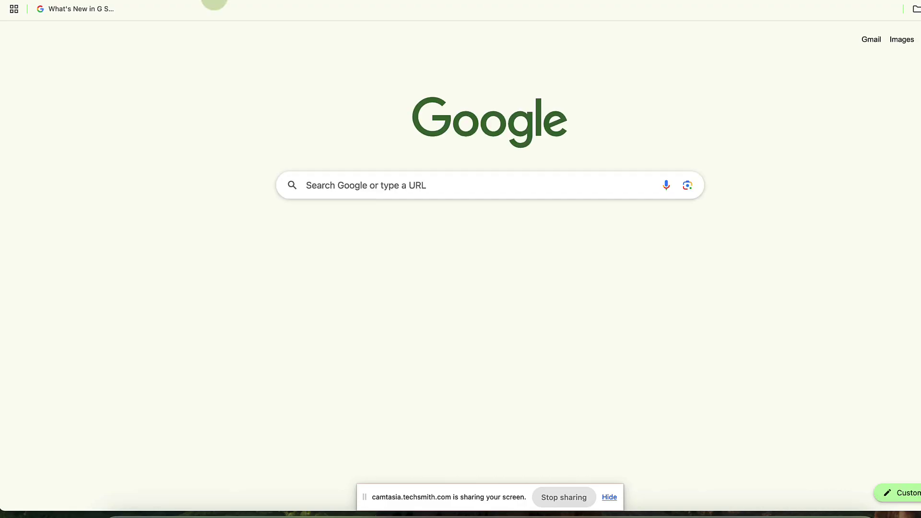
pyautogui.write('gemni')
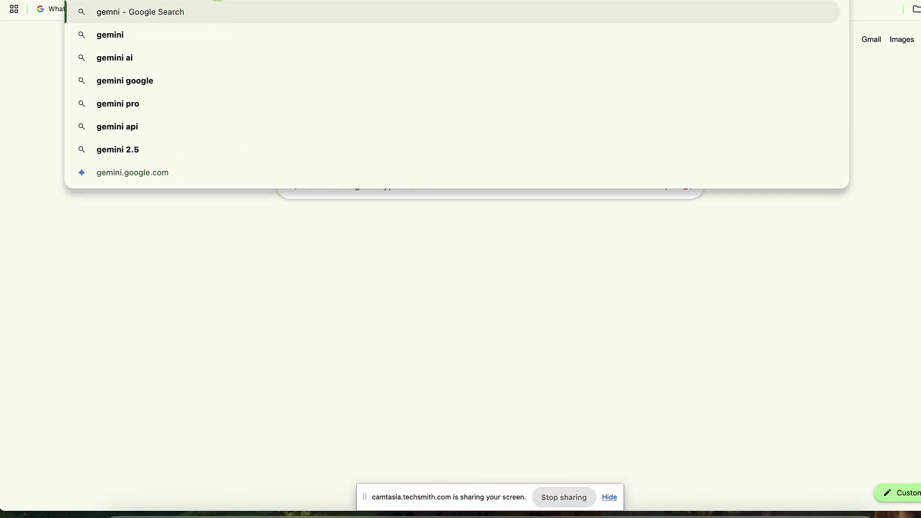
pyautogui.press('BackSpace')
pyautogui.press('BackSpace')
pyautogui.write('i')
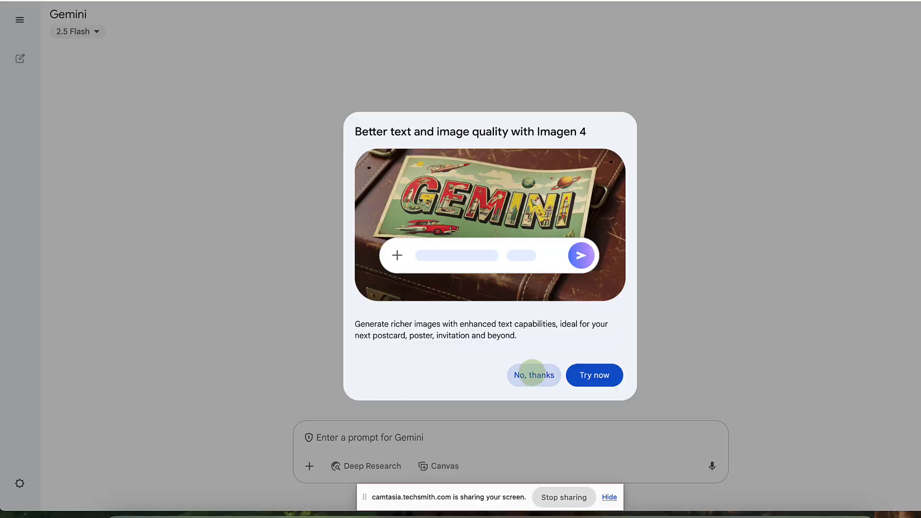
pyautogui.click(532, 375)
pyautogui.write('Tell me about cam')
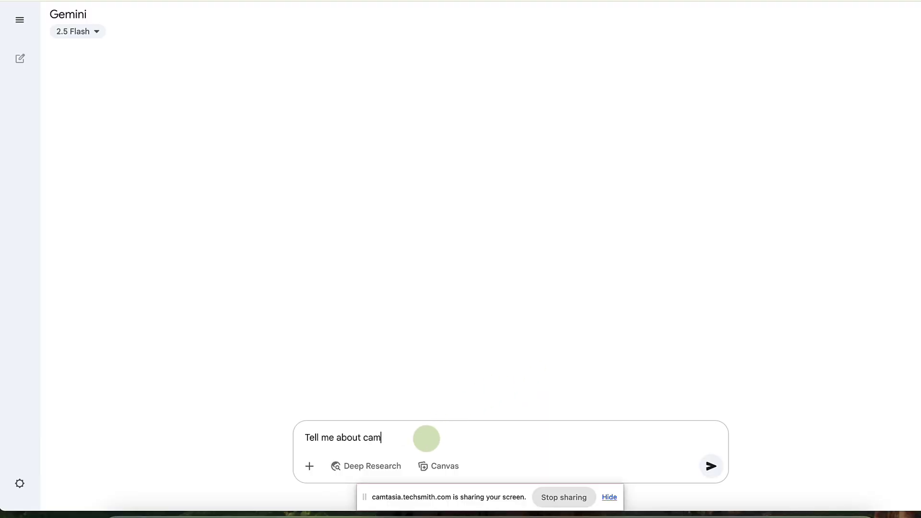
pyautogui.write('tasia')
pyautogui.press('Return')
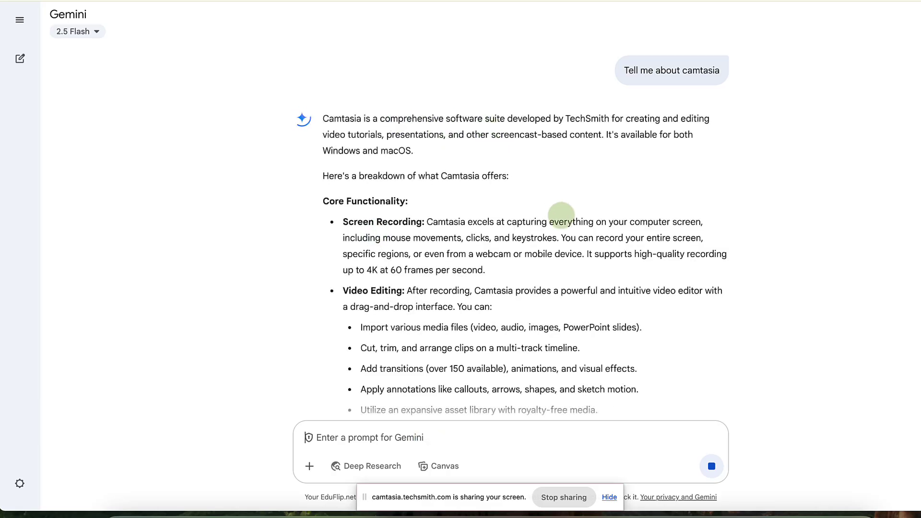
# Scroll through Gemini's answer, return to the recording tab, and hide the screen-sharing notice
pyautogui.scroll(-12, 562, 215)
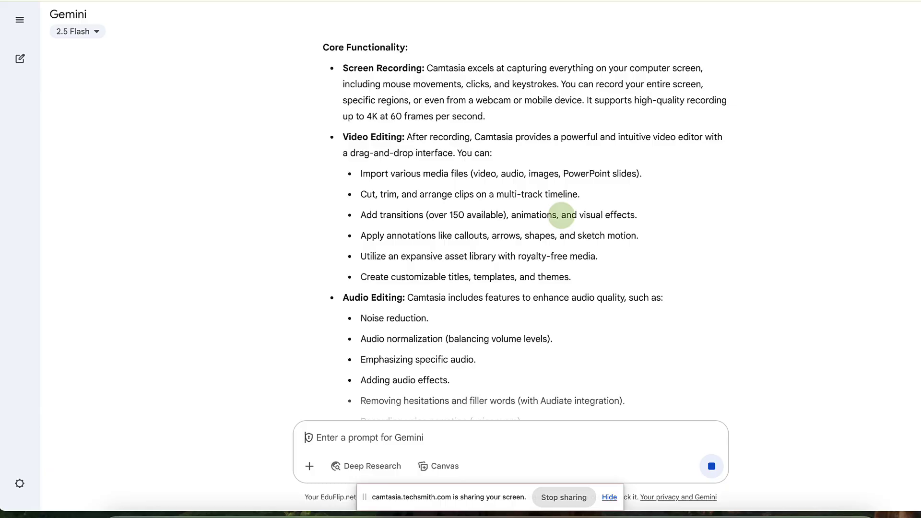
pyautogui.scroll(-1, 561, 215)
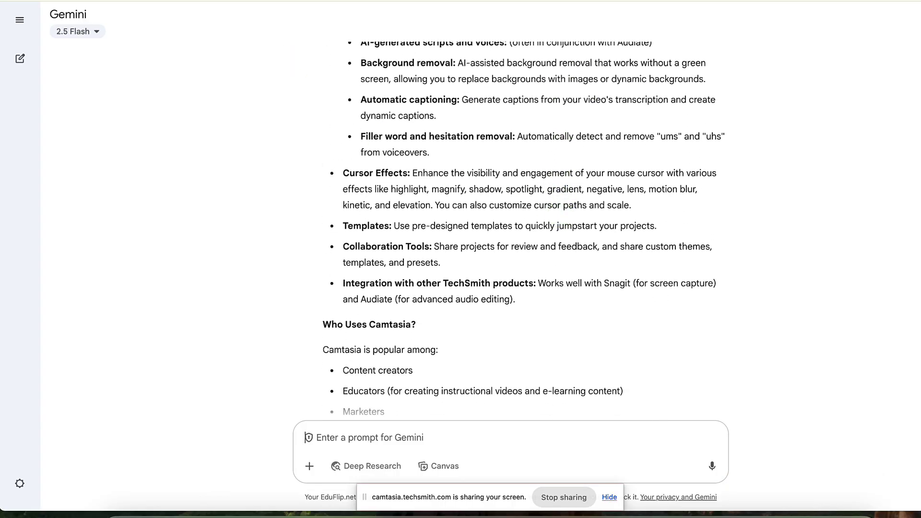
pyautogui.hotkey('ctrl', 'shift', 'Tab')
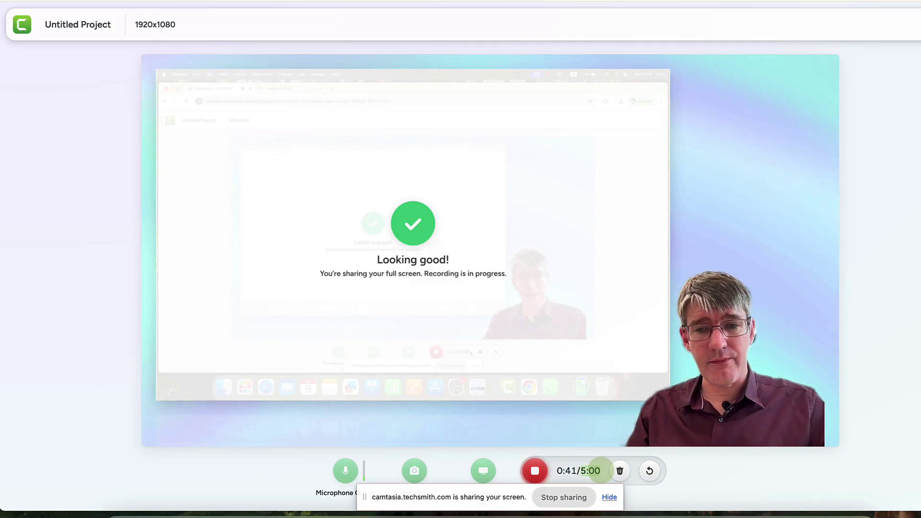
pyautogui.click(609, 497)
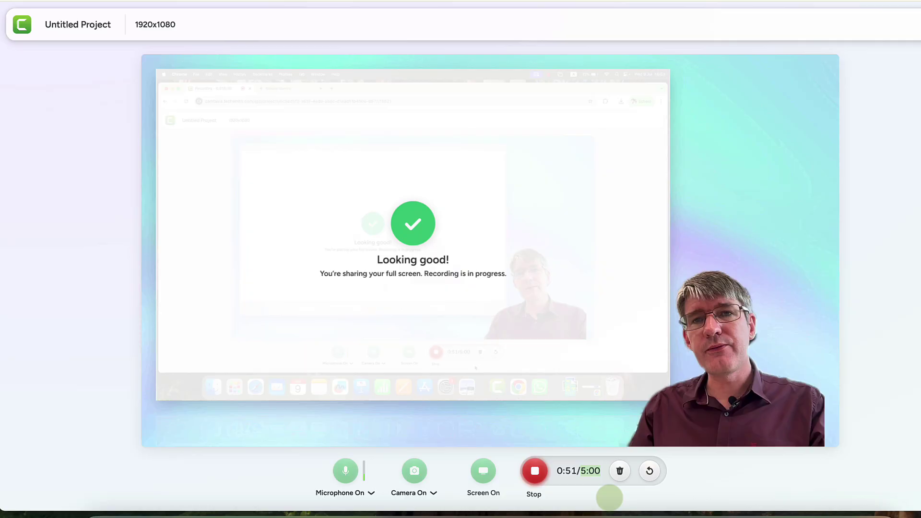
# Stop the recording, then add a Scene 2 and delete it so only Scene 1 remains
pyautogui.click(535, 470)
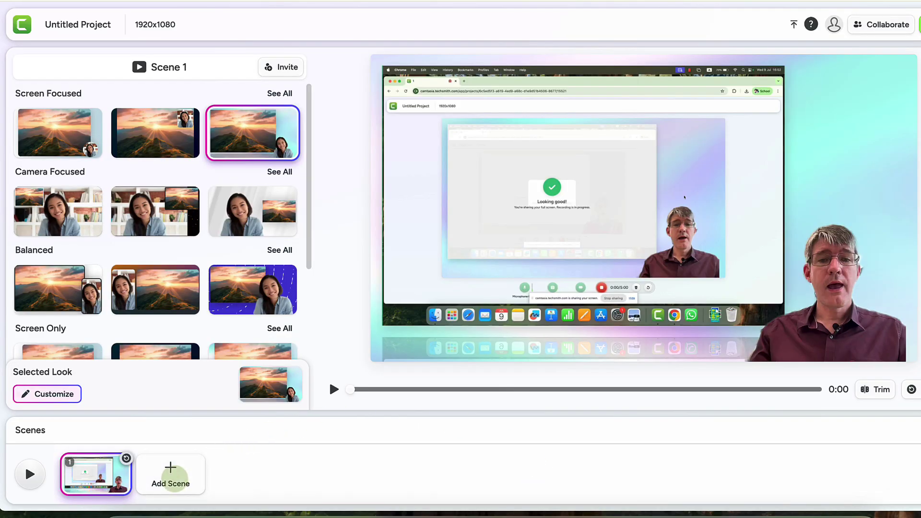
pyautogui.click(170, 472)
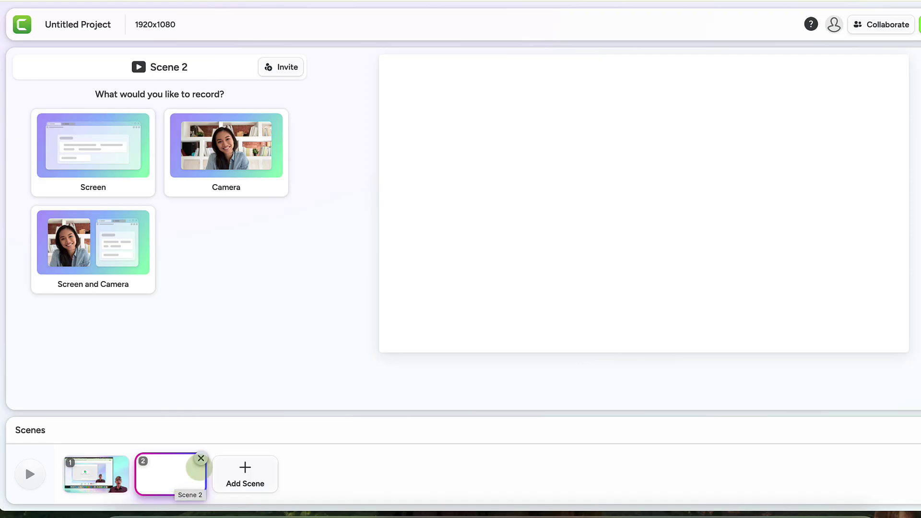
pyautogui.click(201, 458)
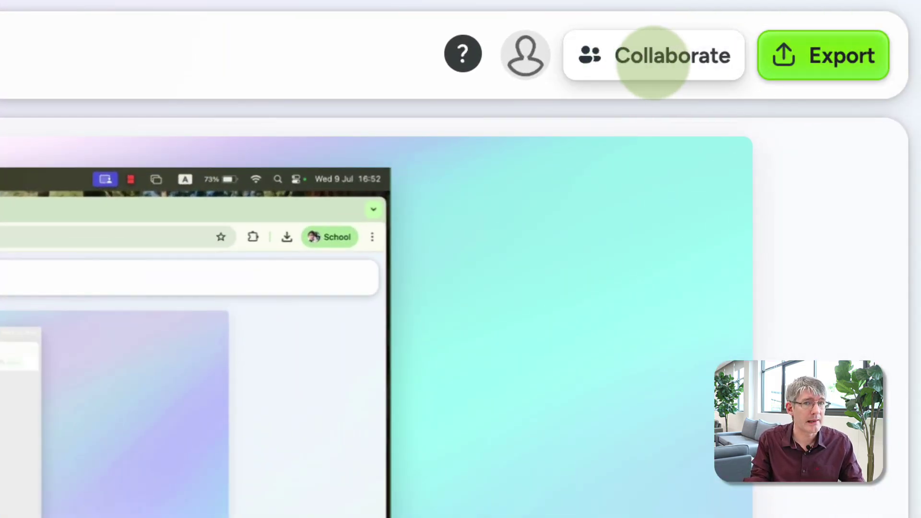
pyautogui.click(653, 62)
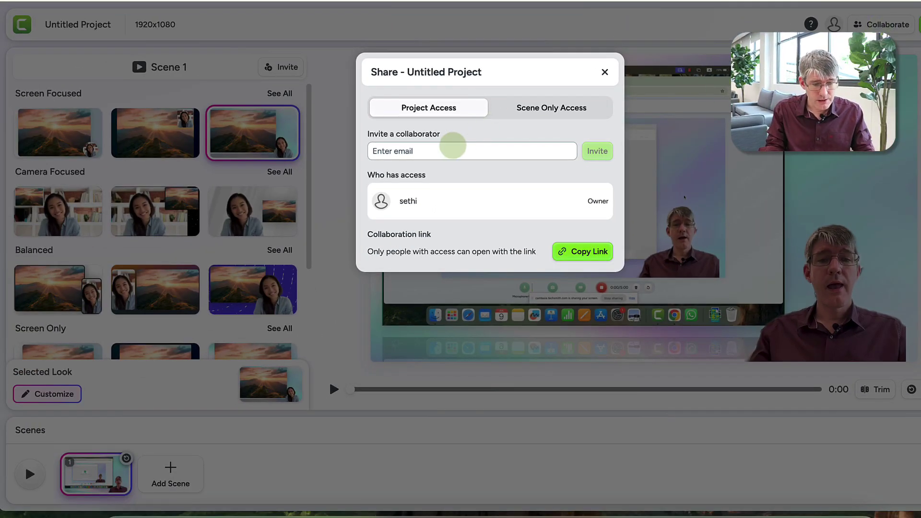
pyautogui.click(442, 150)
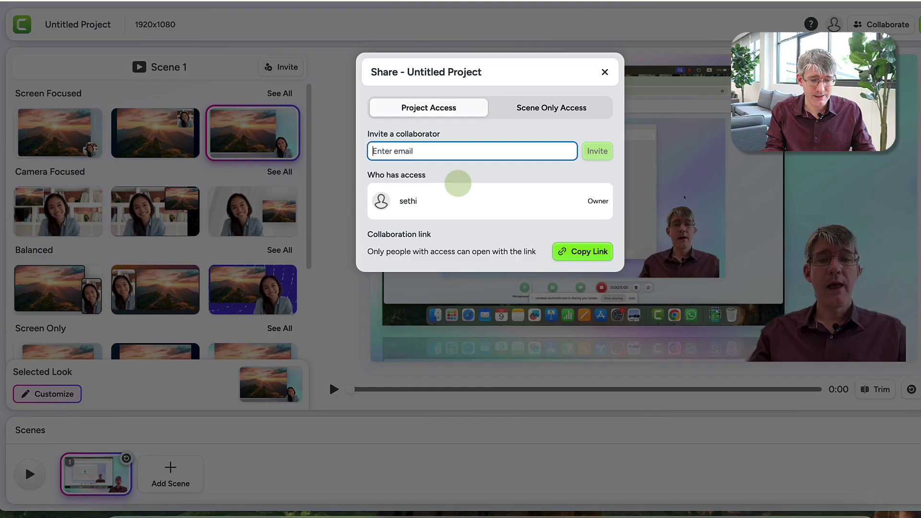
pyautogui.click(545, 113)
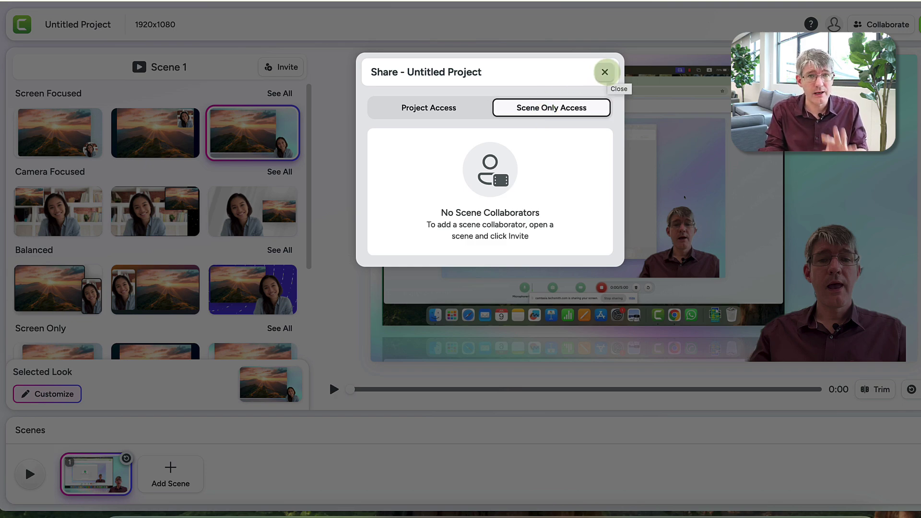
pyautogui.click(605, 72)
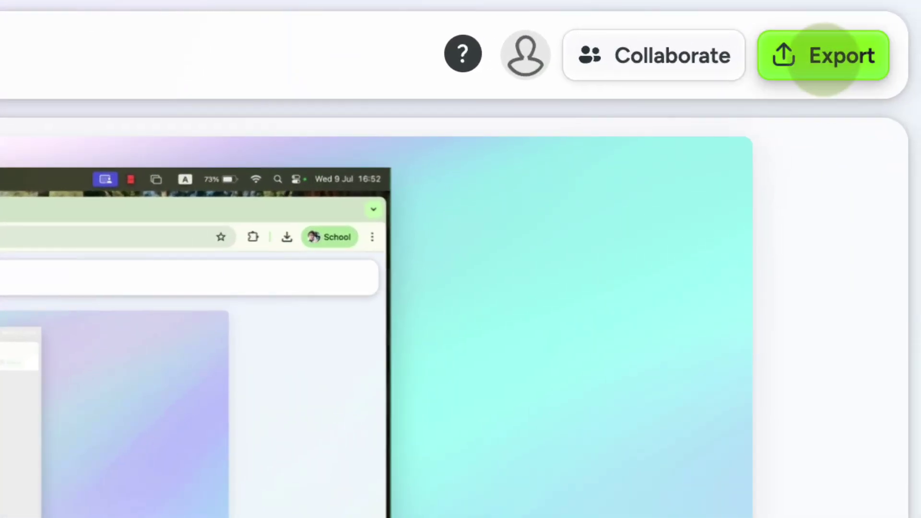
# Export the project to Screencast, copy its share link, and open the video's Screencast page
pyautogui.click(824, 57)
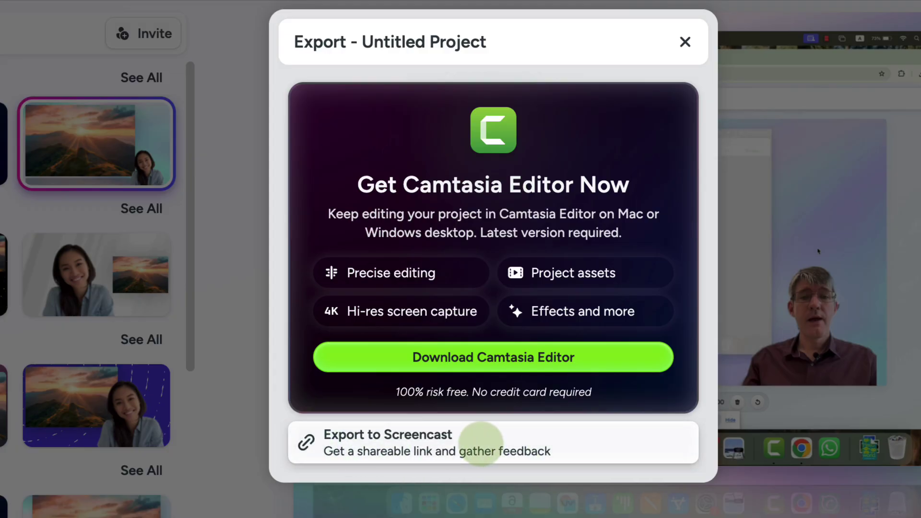
pyautogui.click(479, 444)
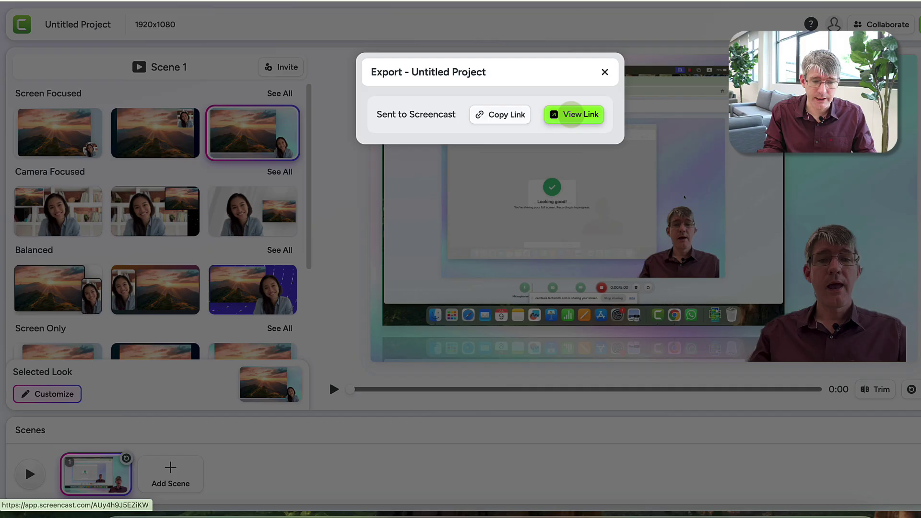
pyautogui.click(513, 115)
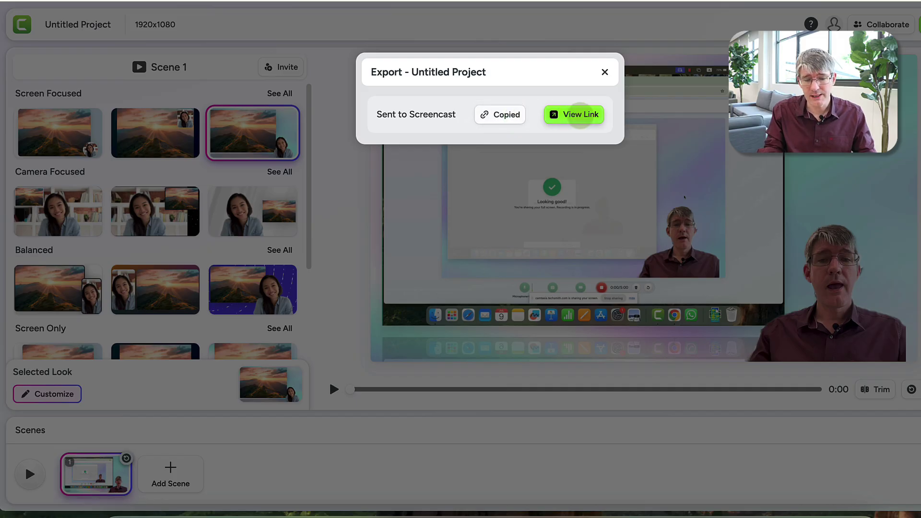
pyautogui.click(581, 115)
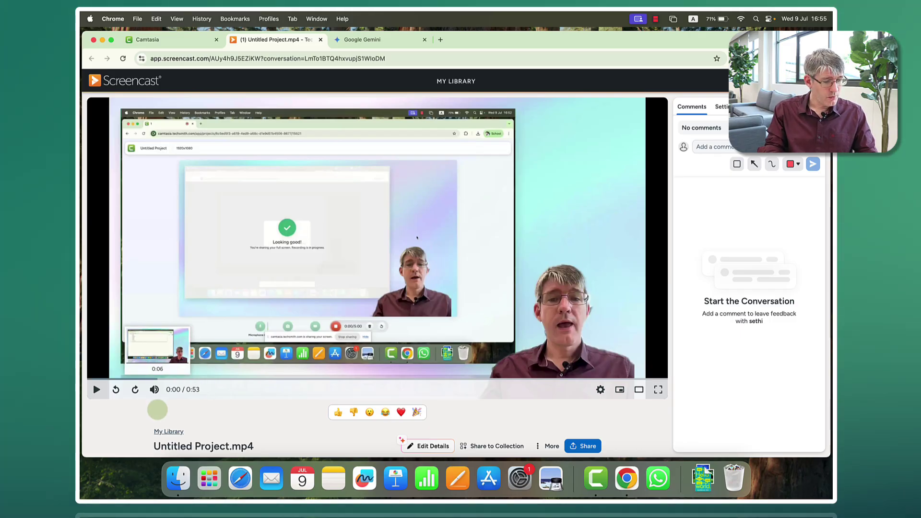
# Mute the uploaded video, play it briefly, and pause it
pyautogui.click(154, 390)
pyautogui.click(98, 390)
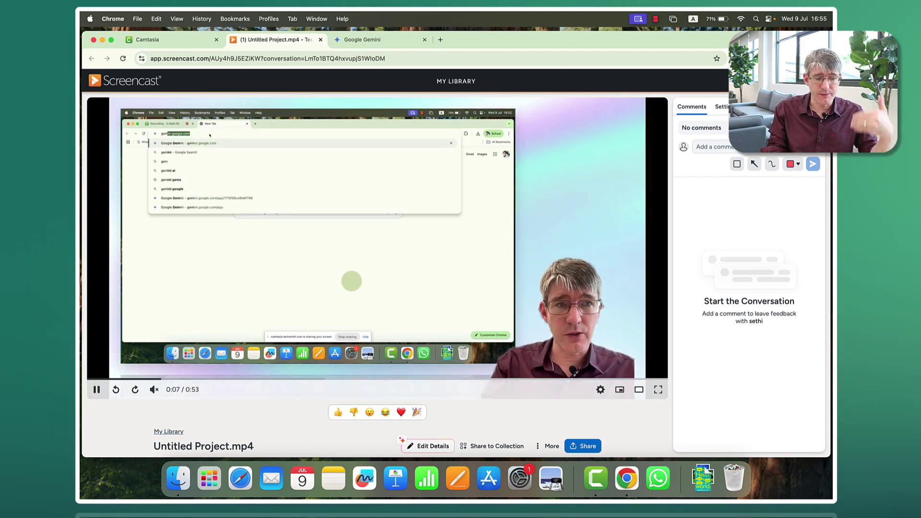
pyautogui.click(352, 281)
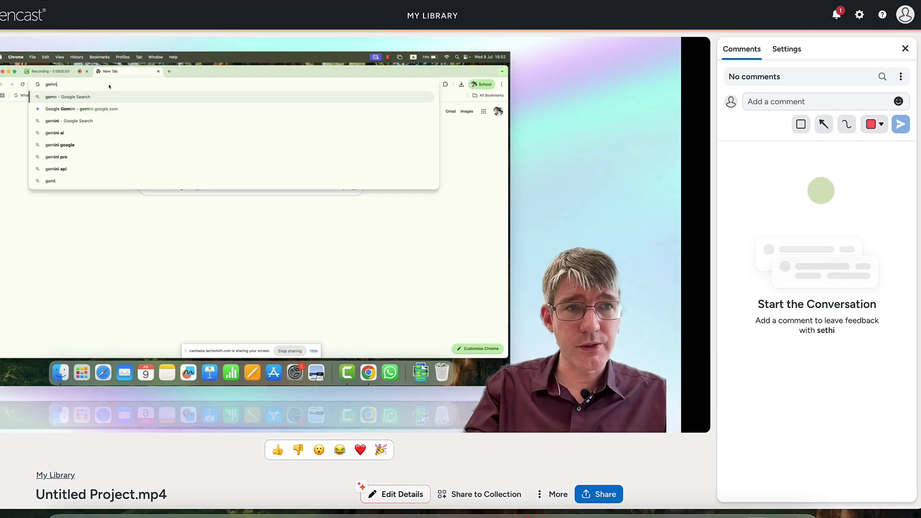
# In Settings, disable viewer fast-forwarding, enable access-phrase protection, and open its phrase settings
pyautogui.click(786, 49)
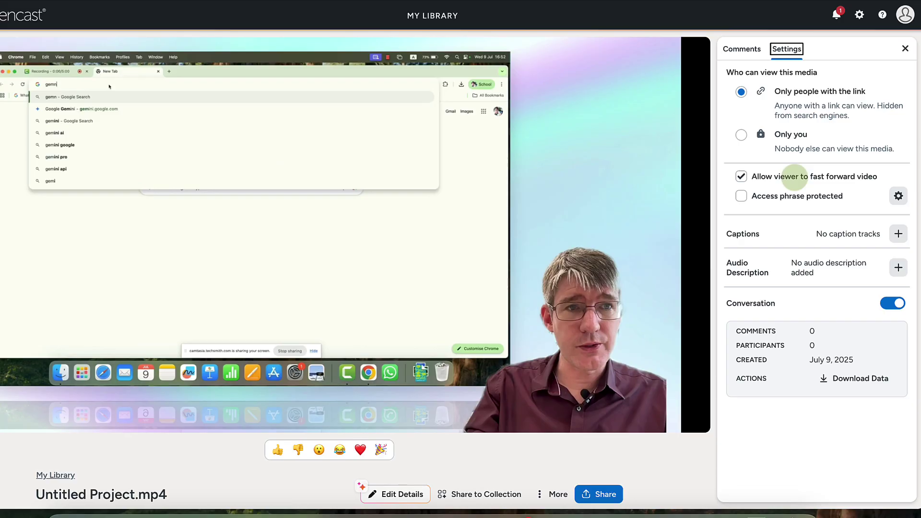
pyautogui.click(796, 176)
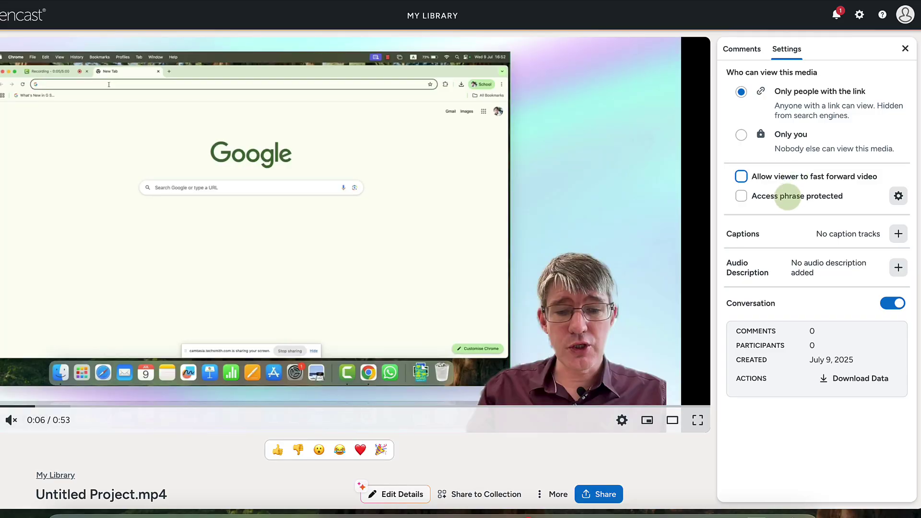
pyautogui.click(789, 196)
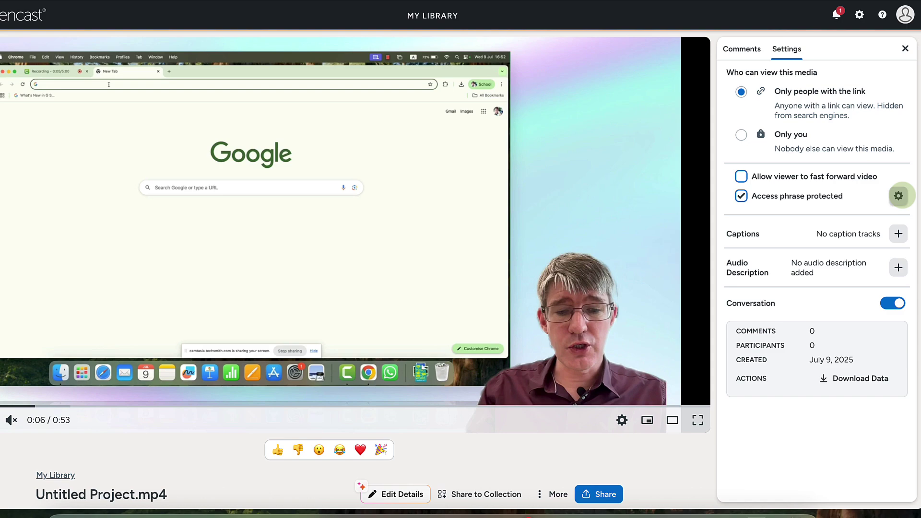
pyautogui.click(899, 195)
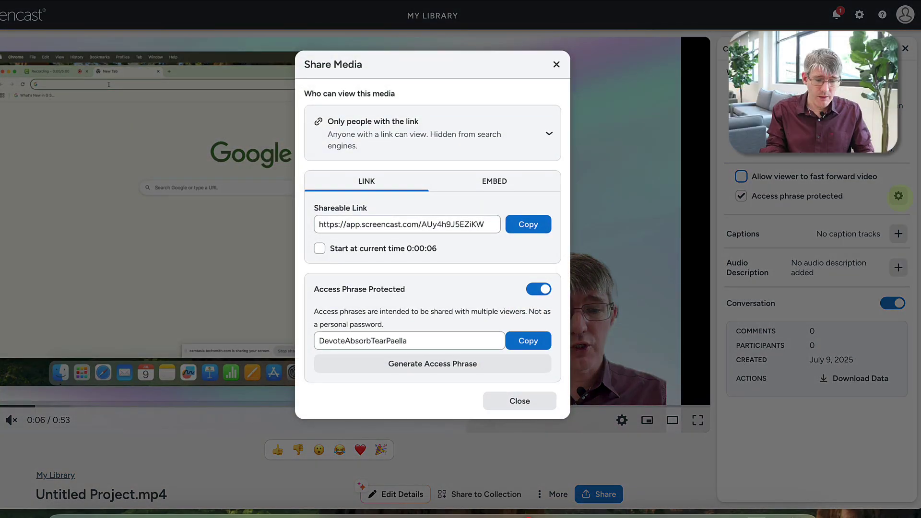
# Select the generated access phrase, then close the Share Media dialog with protection left on
pyautogui.click(425, 343)
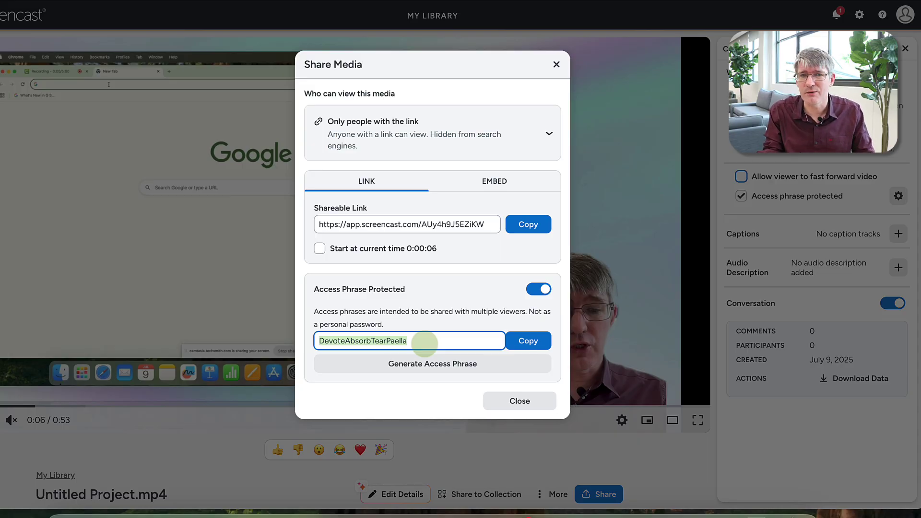
pyautogui.click(488, 400)
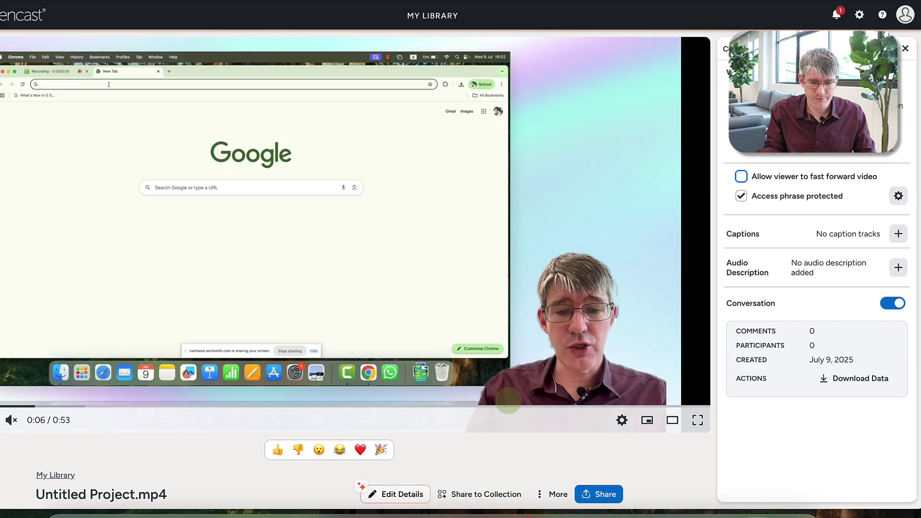
pyautogui.scroll(-1, 844, 420)
pyautogui.scroll(-1, 879, 409)
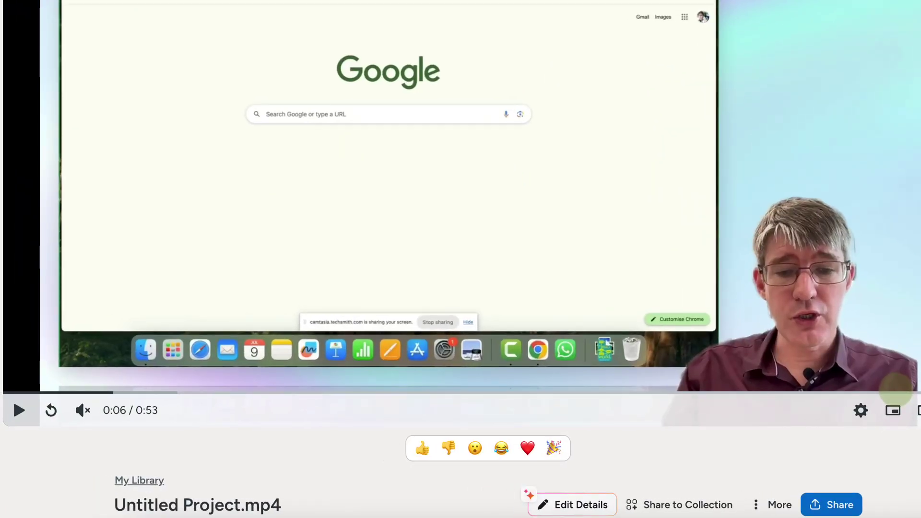
# Below the player, show the More options: Download, Set Thumbnail, Delete and Replace Media
pyautogui.scroll(-5, 896, 388)
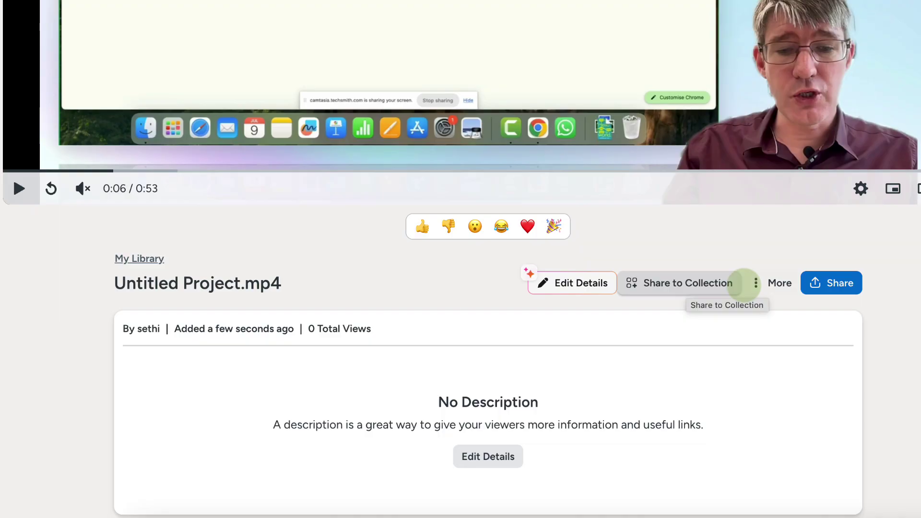
pyautogui.click(757, 284)
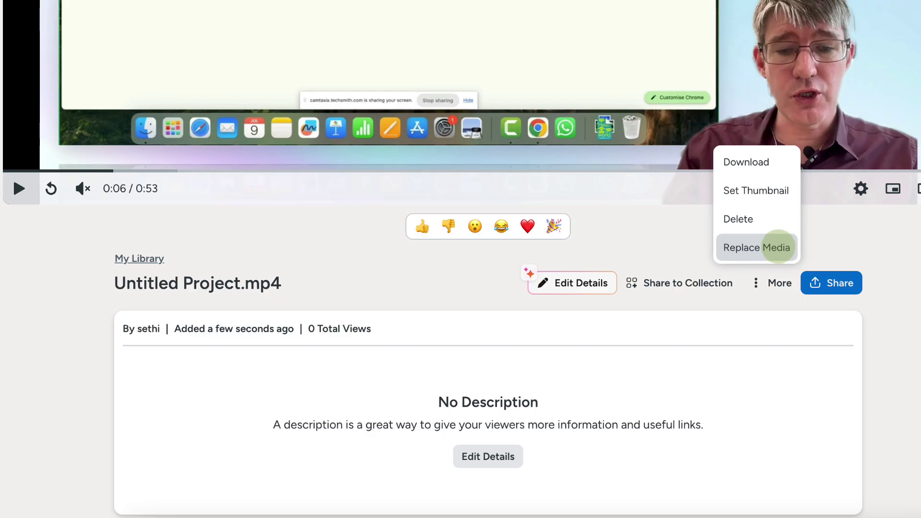
pyautogui.click(834, 282)
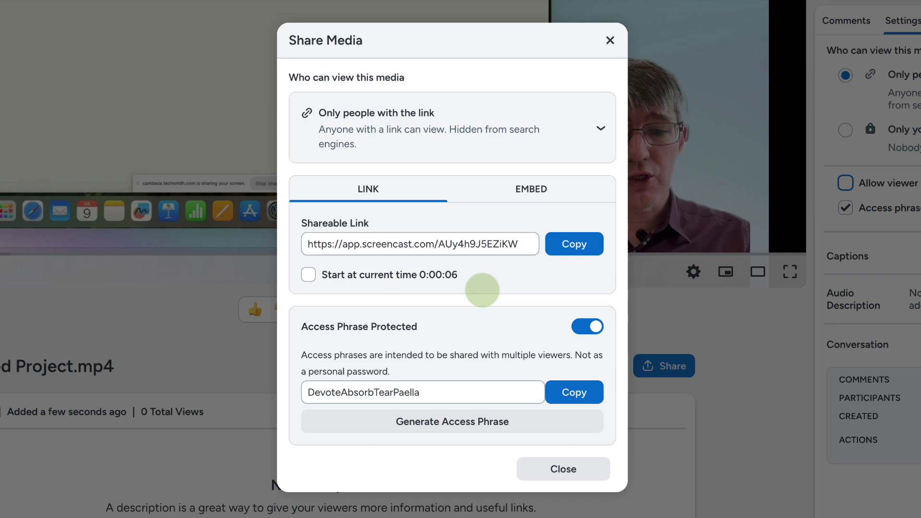
pyautogui.click(520, 189)
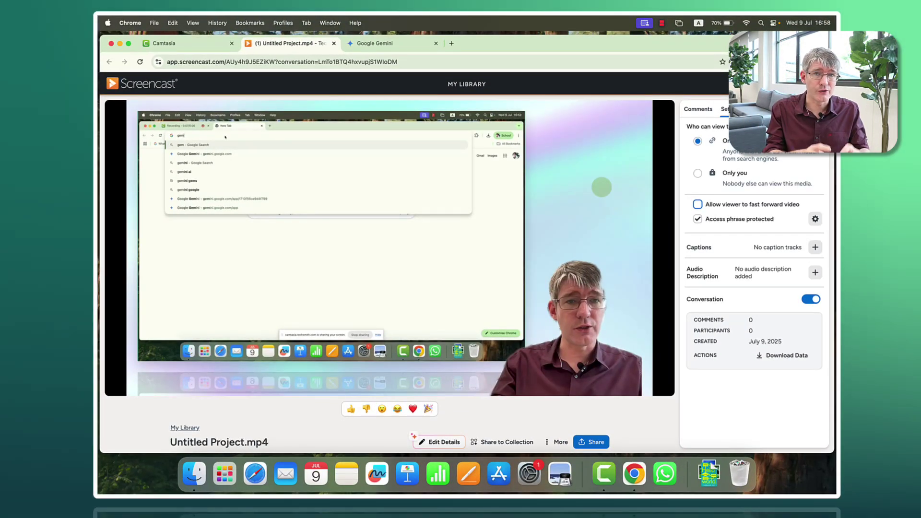
# Download Untitled Project.mp4 (22.8 MB) from the video's More menu
pyautogui.scroll(-3, 602, 187)
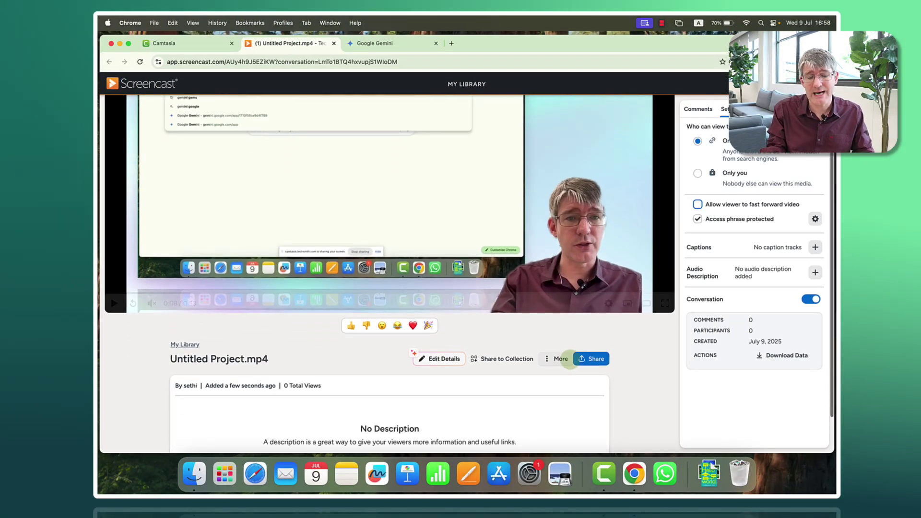
pyautogui.click(548, 359)
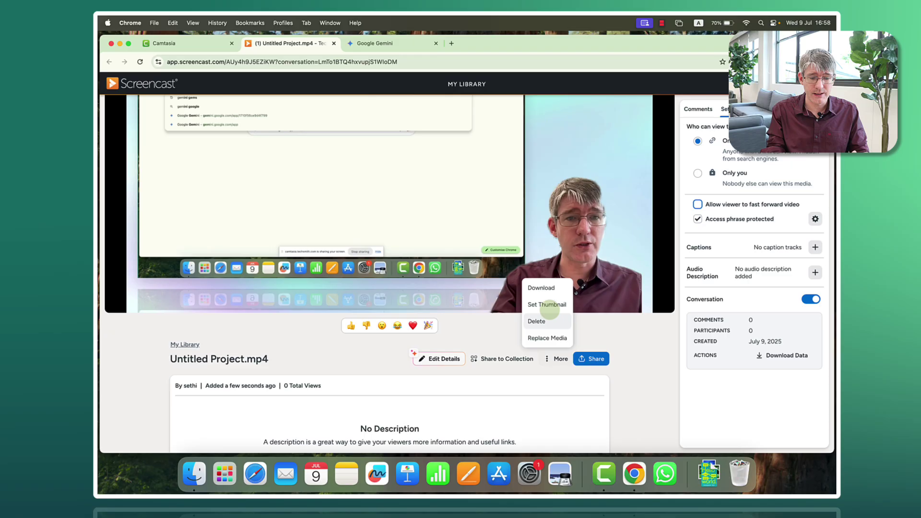
pyautogui.click(551, 288)
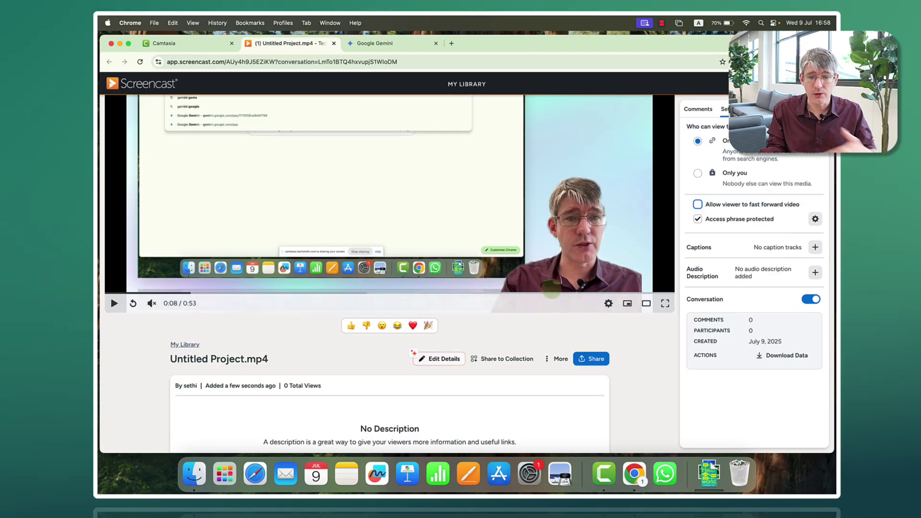
pyautogui.scroll(3, 635, 224)
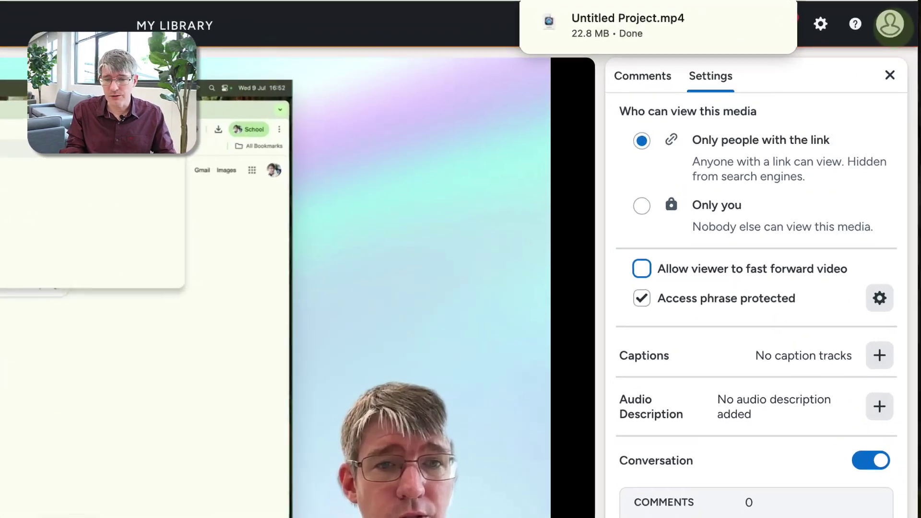
# Open the profile avatar menu to see 1/25 videos used on the Starter plan
pyautogui.click(825, 83)
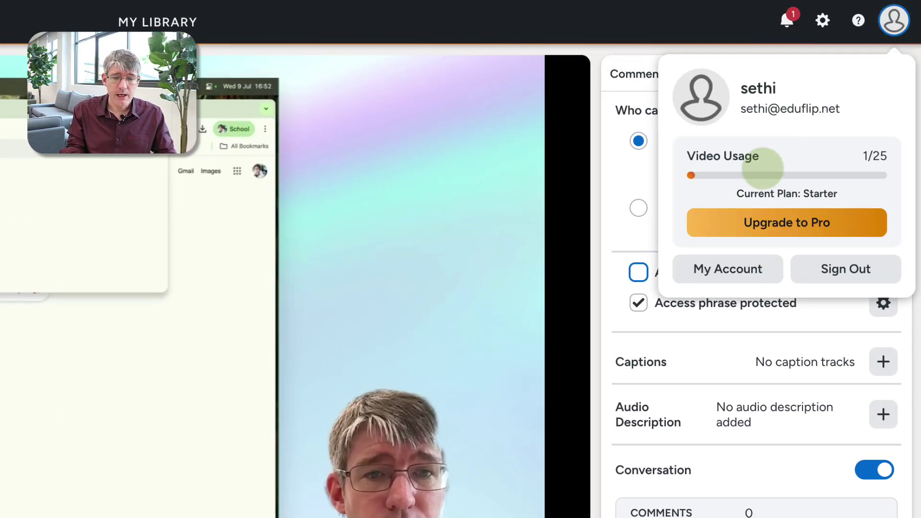